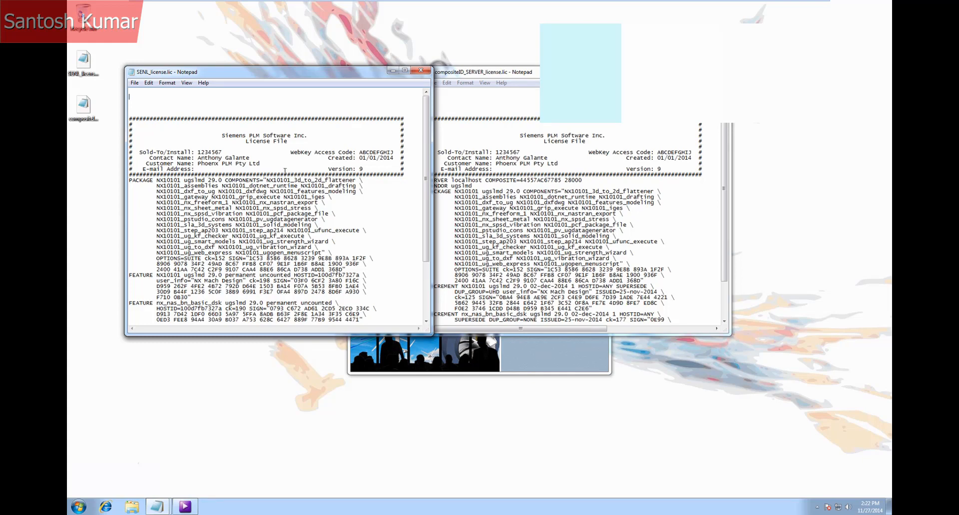
# Select the server and host ID lines in the composite server license file, then minimize both license files
pyautogui.click(520, 74)
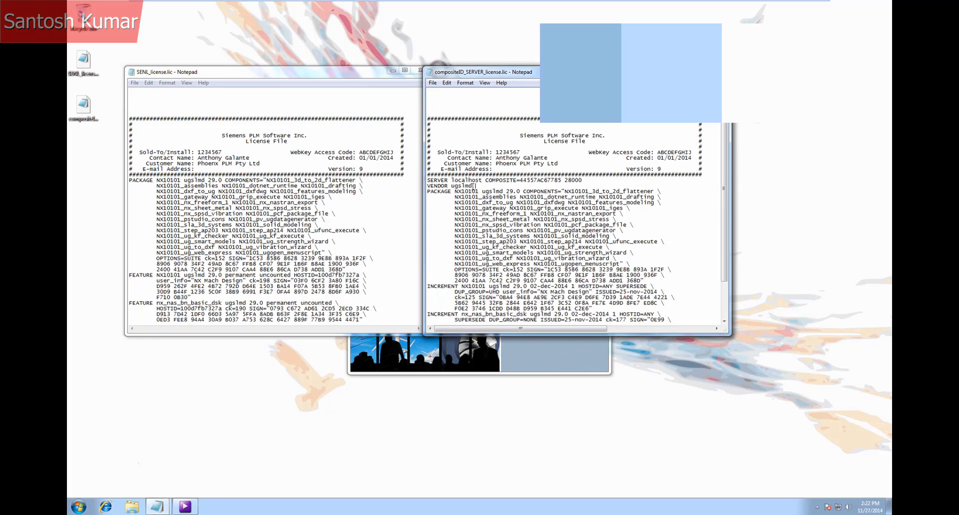
pyautogui.moveTo(474, 186); pyautogui.dragTo(424, 180)
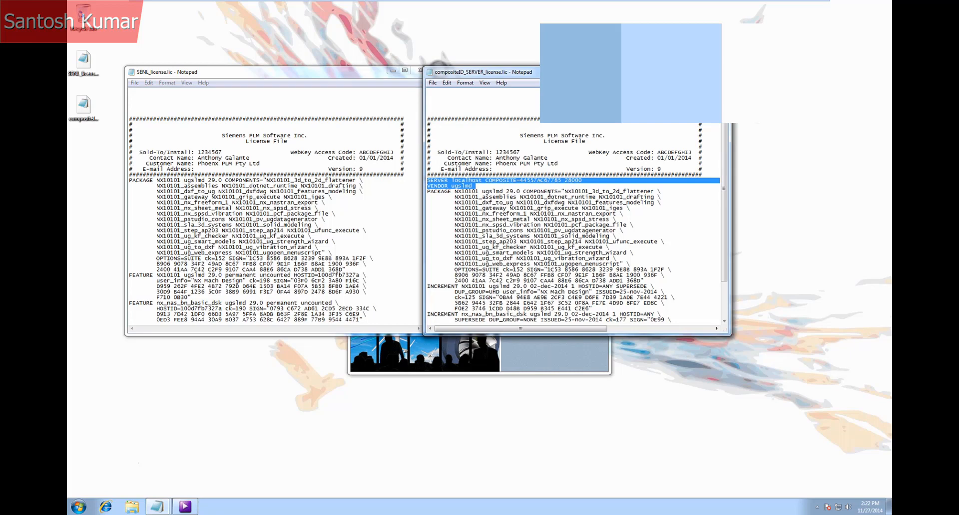
pyautogui.click(483, 181)
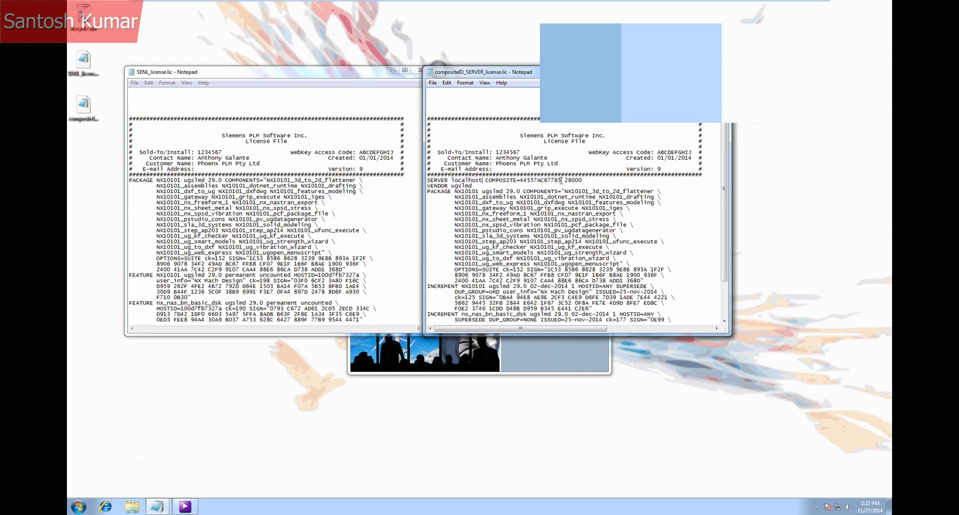
pyautogui.moveTo(561, 180); pyautogui.dragTo(523, 181)
pyautogui.click(391, 73)
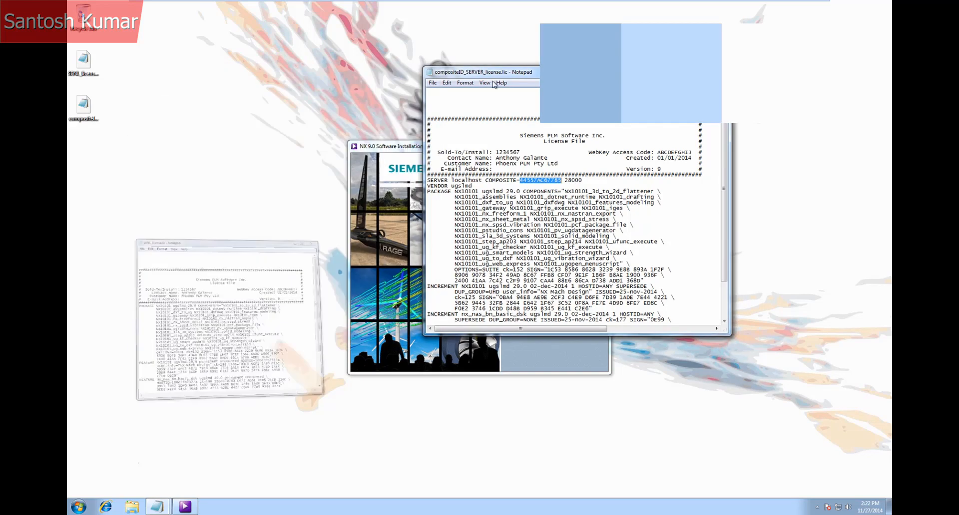
pyautogui.click(696, 72)
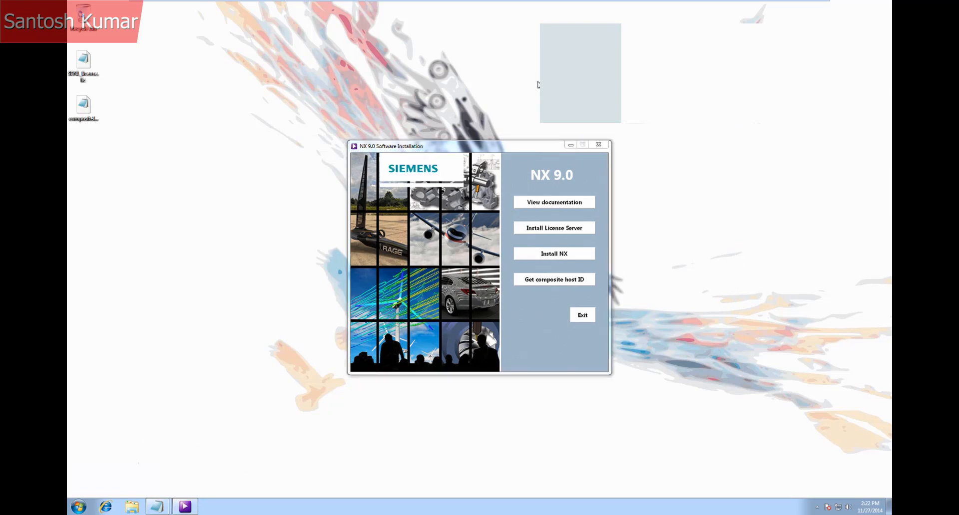
# Start the NX installation in English (United States) with the Typical setup and the default destination folder
pyautogui.click(537, 254)
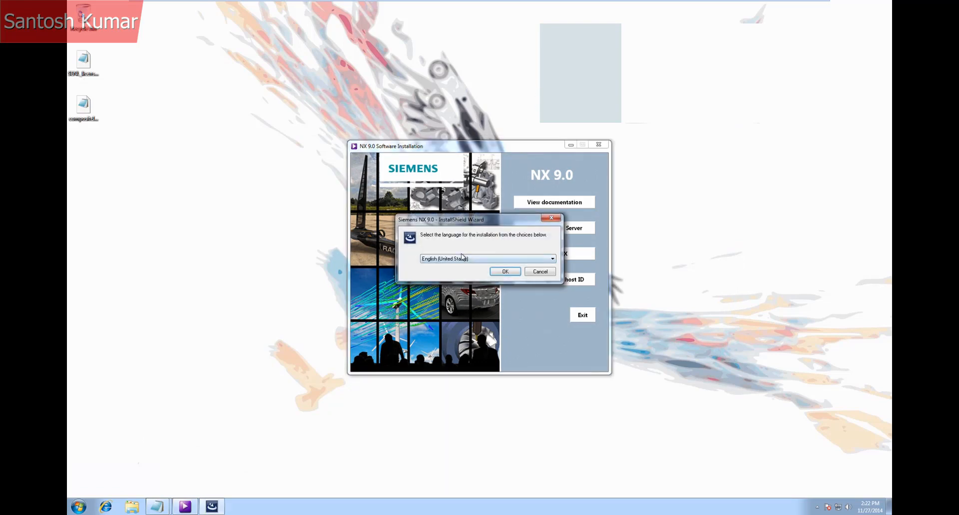
pyautogui.click(501, 273)
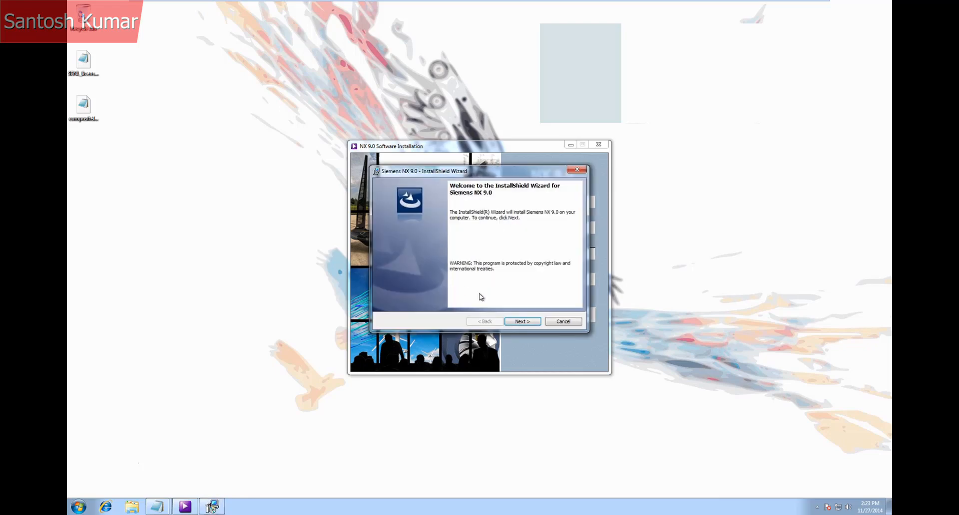
pyautogui.click(516, 322)
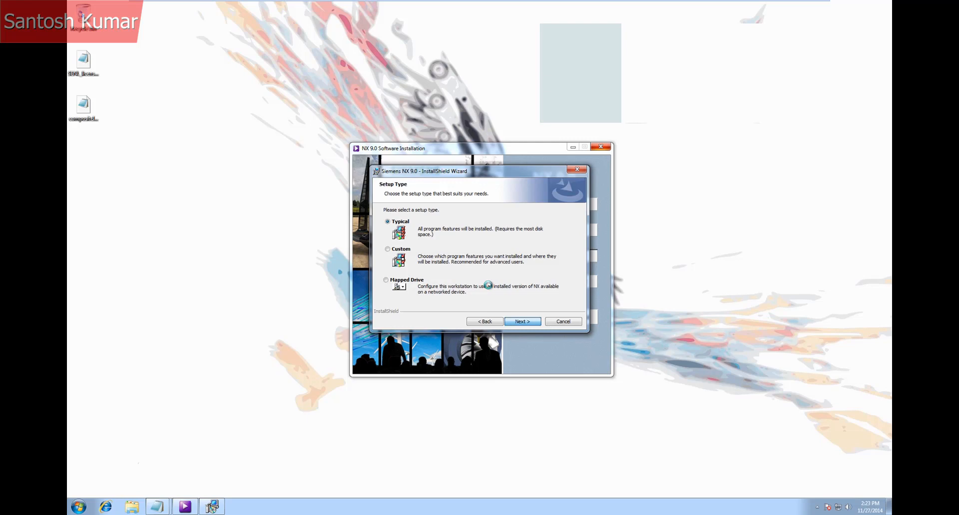
pyautogui.press('Return')
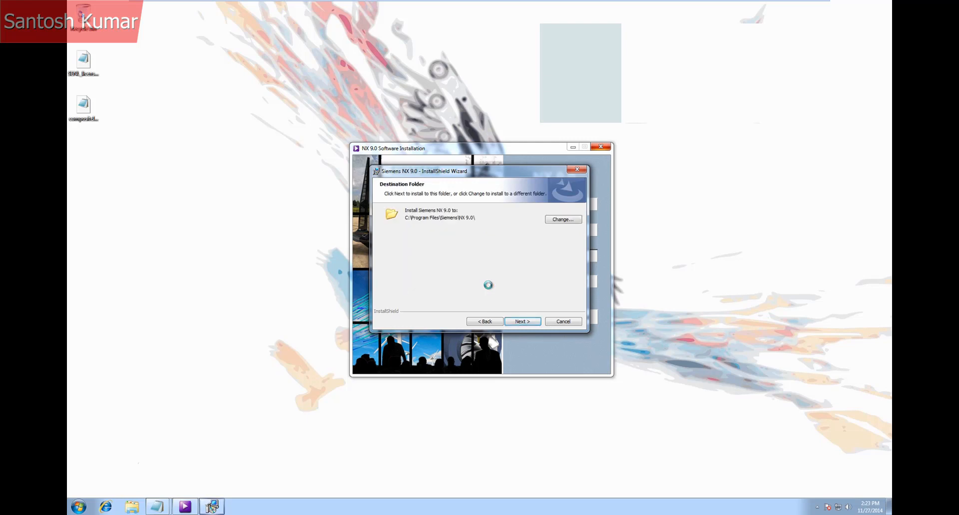
pyautogui.click(508, 322)
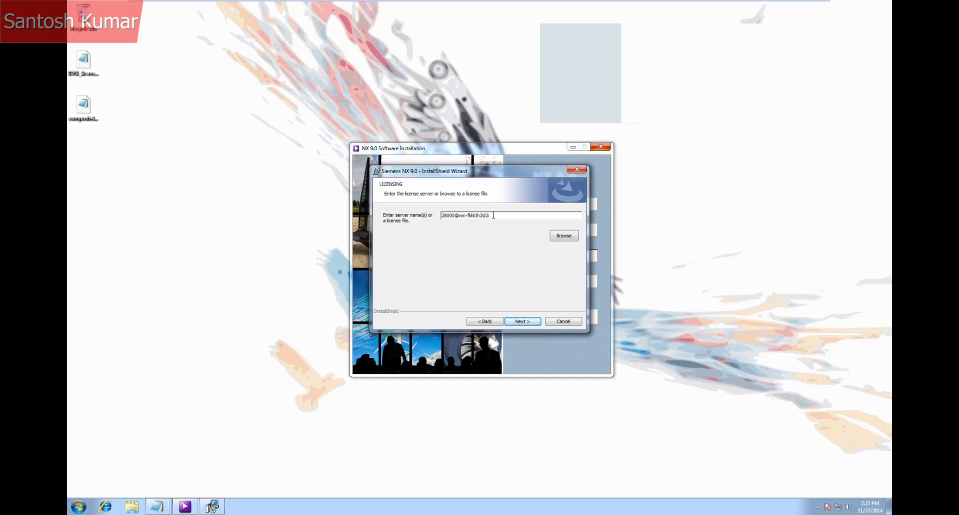
# Browse to SENL_license.lic on the Desktop as the installer's license file and continue
pyautogui.click(563, 236)
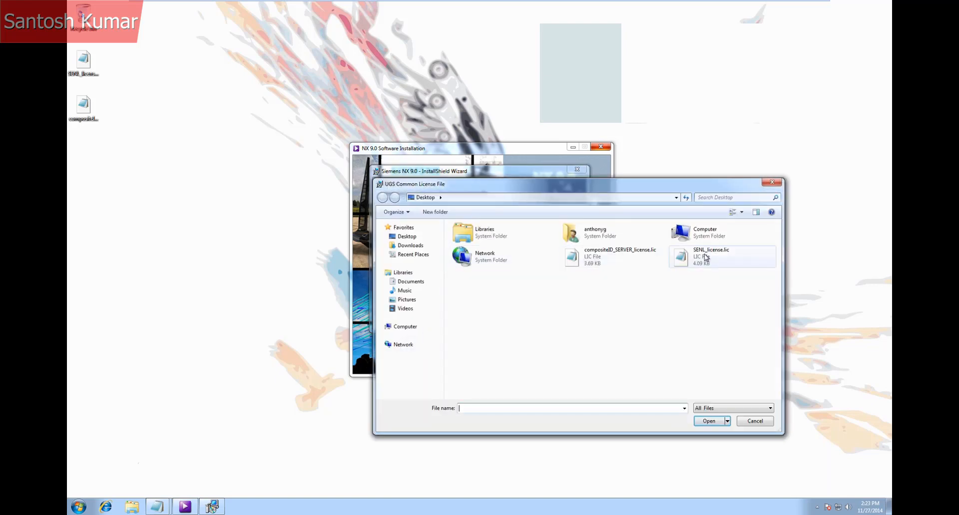
pyautogui.click(706, 257)
pyautogui.click(709, 422)
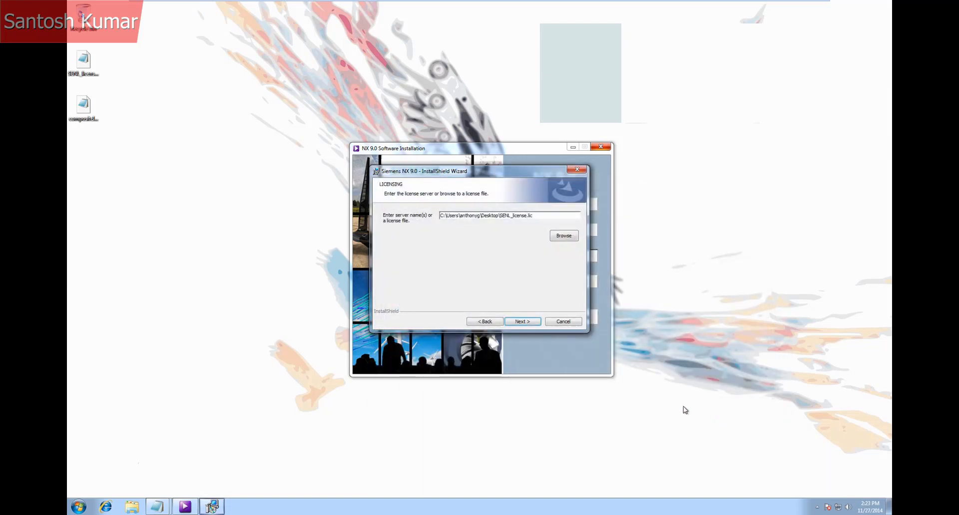
pyautogui.click(521, 322)
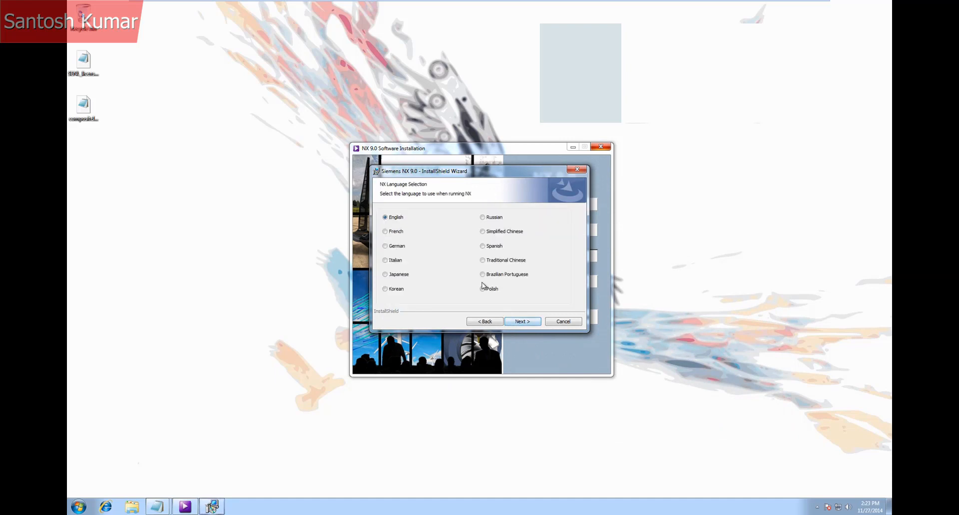
# Keep English as the NX language, run the installation and finish the wizard
pyautogui.click(521, 322)
pyautogui.click(521, 322)
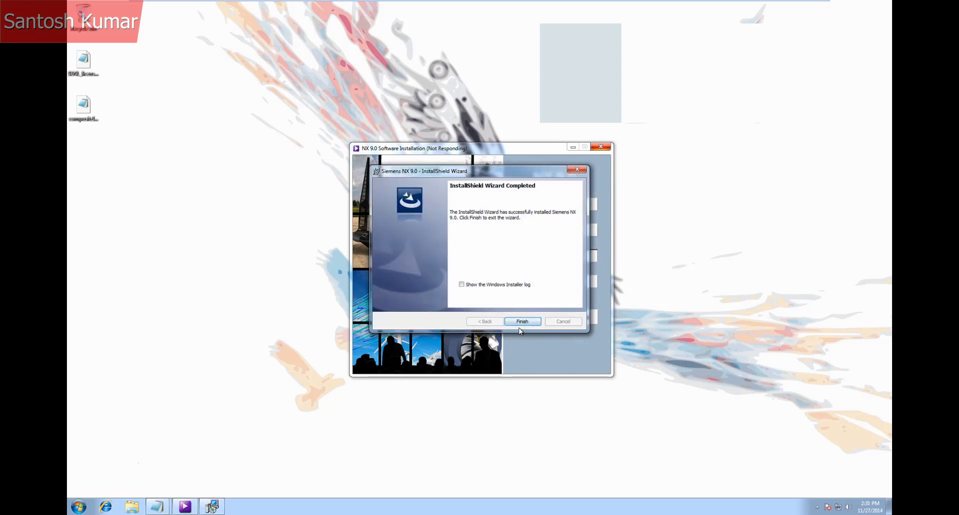
pyautogui.click(520, 324)
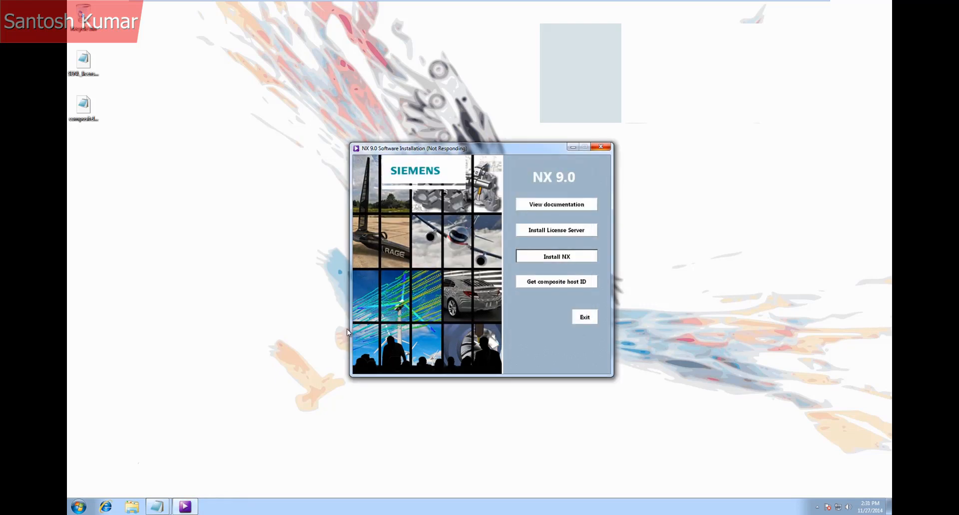
# Try to launch NX 9.0 from the Siemens NX 9.0 program folder and close the error dialog
pyautogui.click(79, 507)
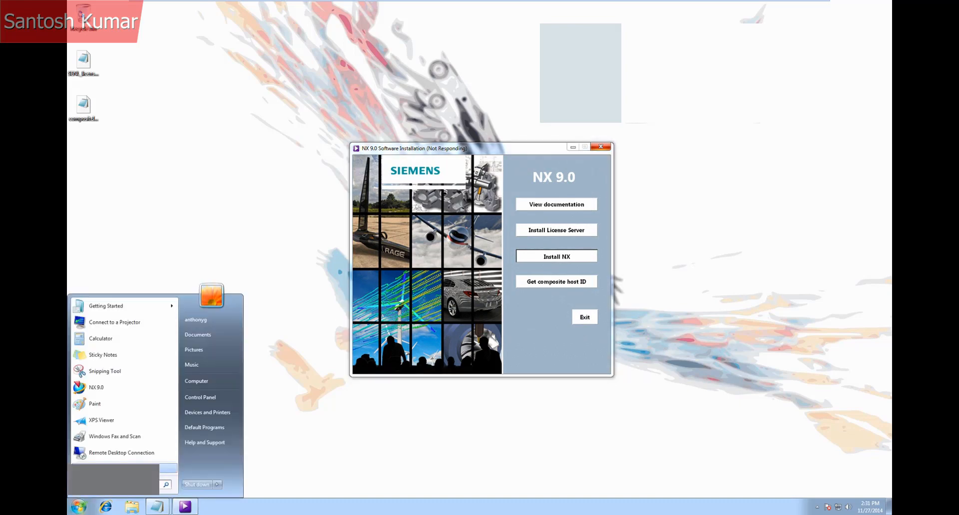
pyautogui.click(168, 469)
pyautogui.click(107, 419)
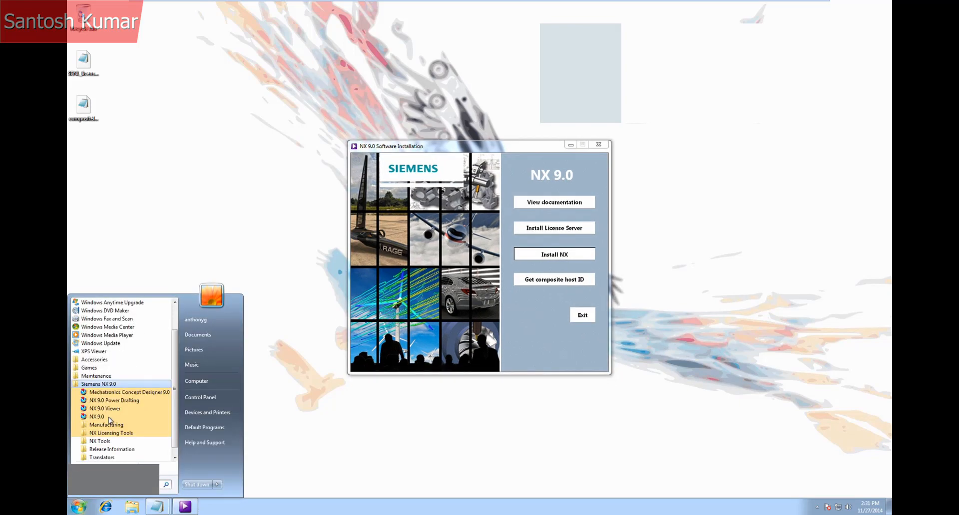
pyautogui.click(106, 418)
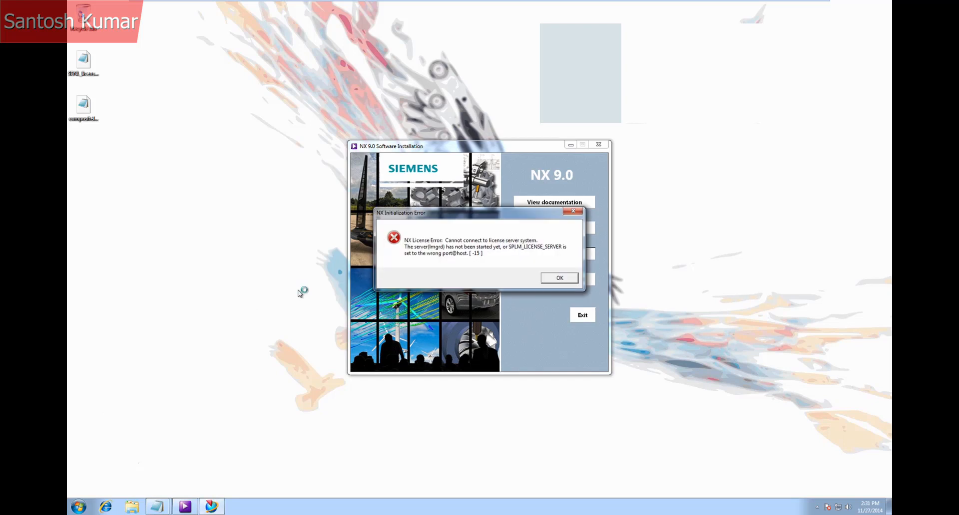
pyautogui.click(552, 280)
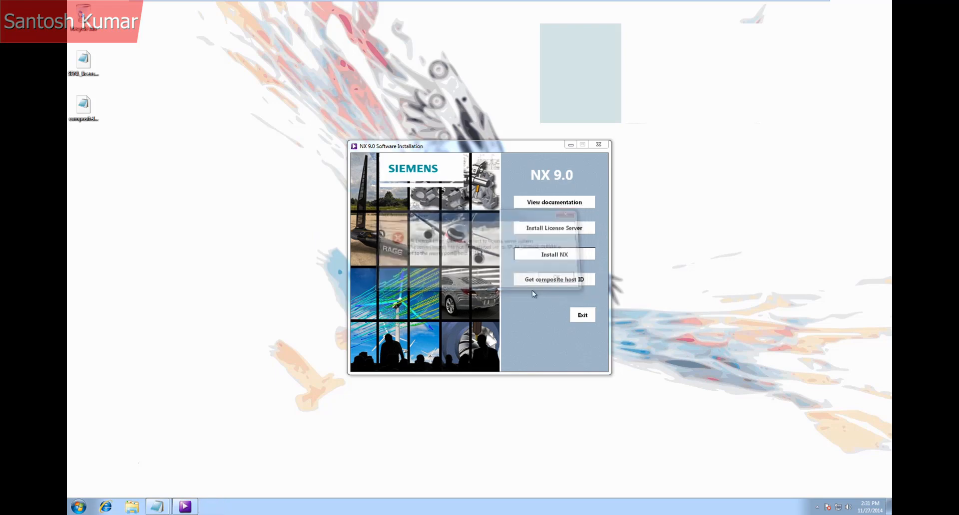
# Exit the installer and restart the computer, discarding unsaved changes to the composite server license file
pyautogui.click(581, 315)
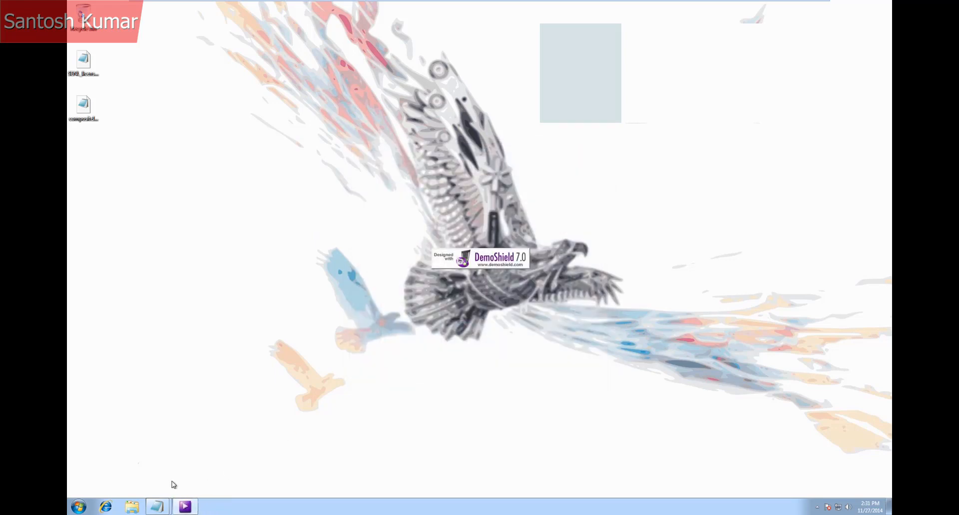
pyautogui.click(78, 507)
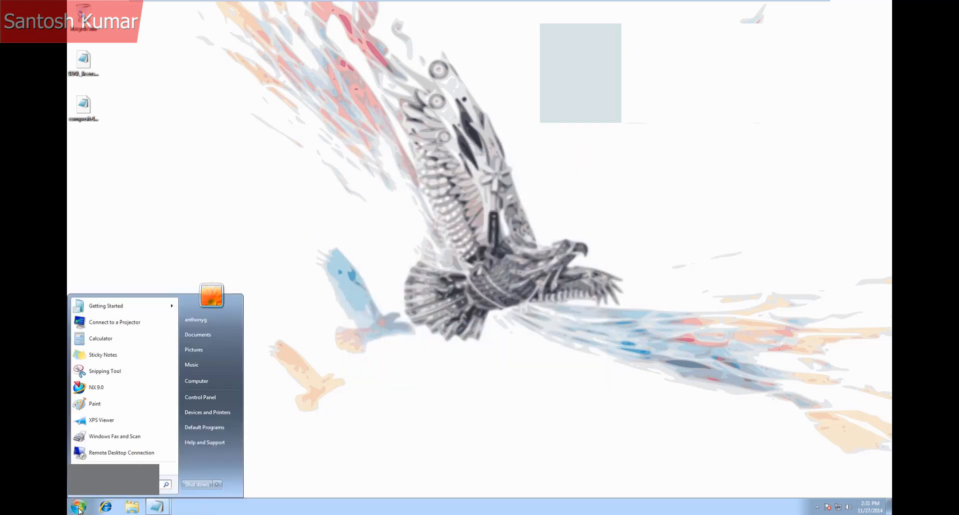
pyautogui.click(218, 485)
pyautogui.click(240, 474)
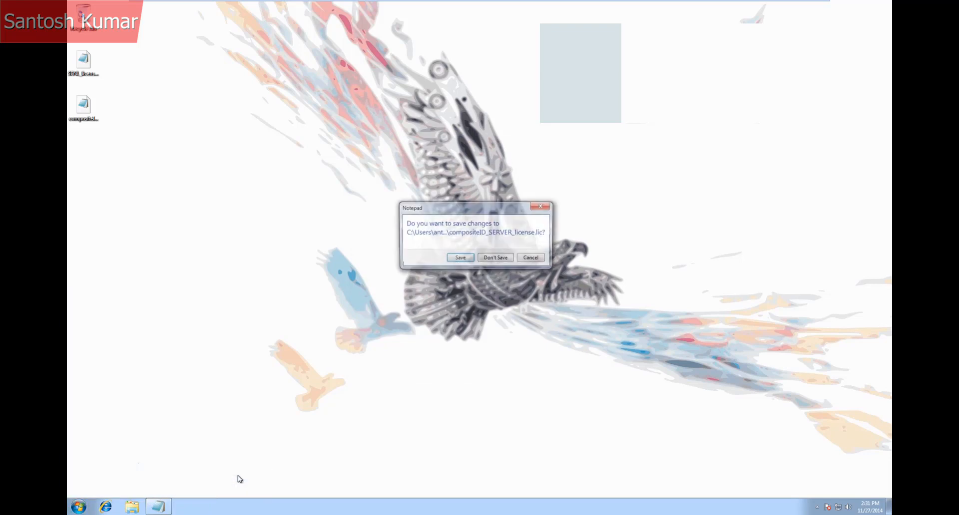
pyautogui.click(491, 257)
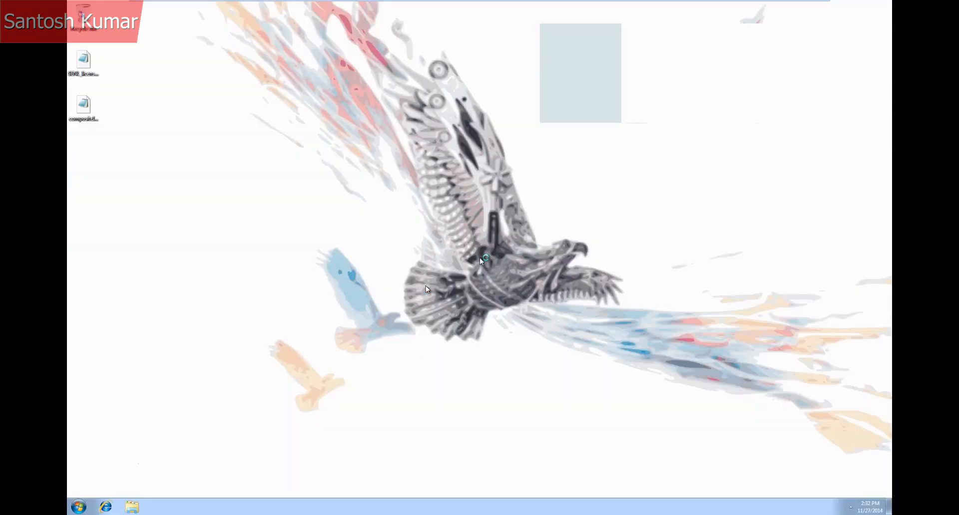
# Launch NX 9.0 from the Siemens NX 9.0 program folder and dismiss the licensing error
pyautogui.click(79, 507)
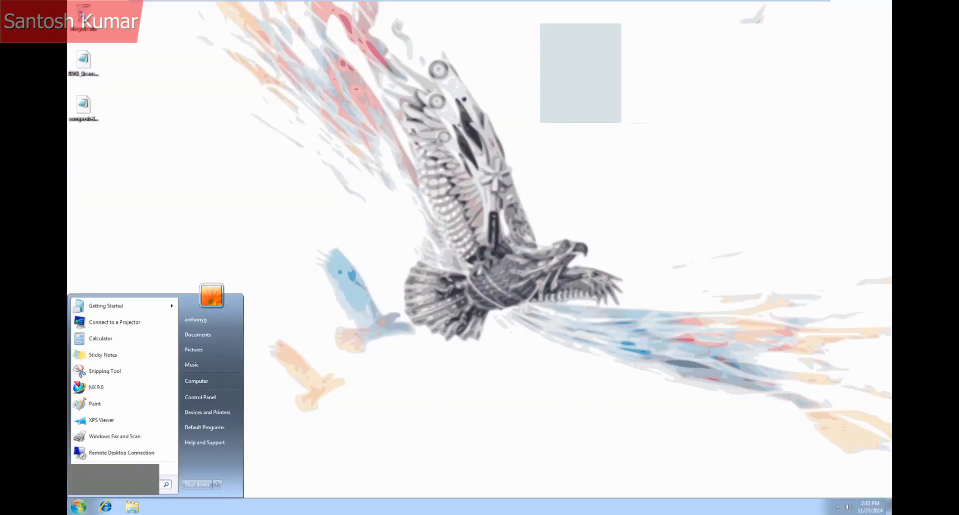
pyautogui.click(100, 467)
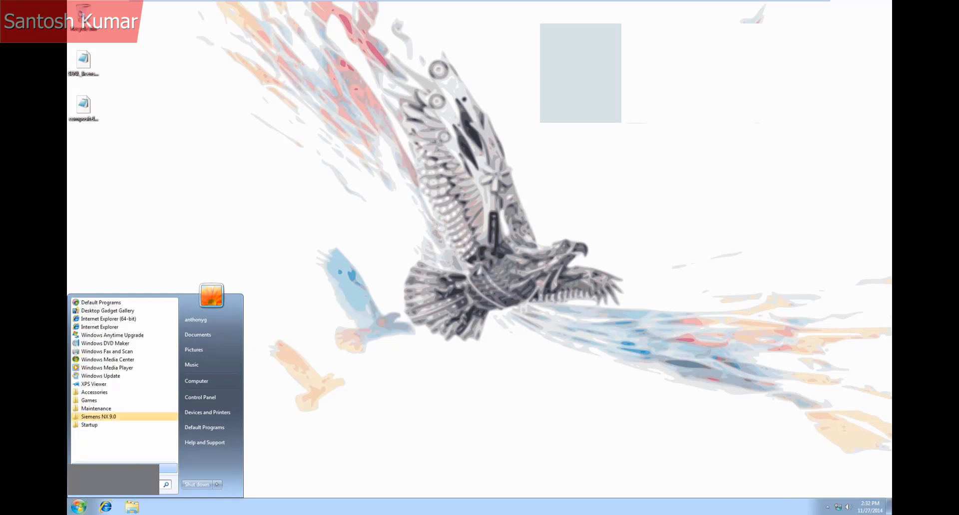
pyautogui.click(104, 417)
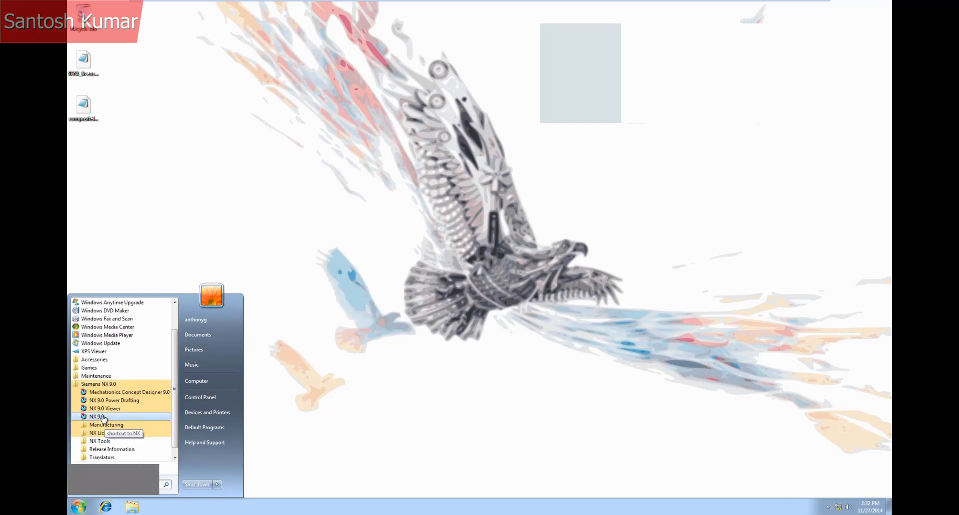
pyautogui.click(104, 420)
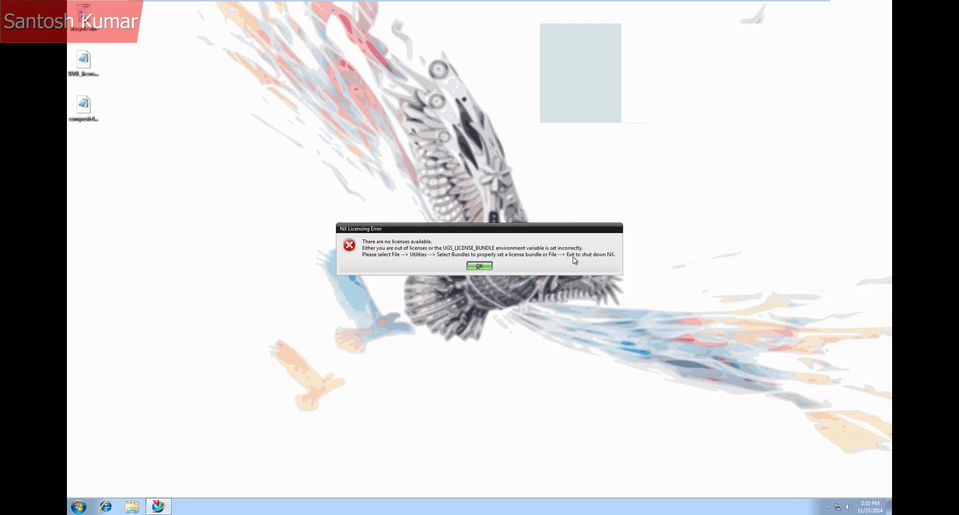
pyautogui.click(479, 267)
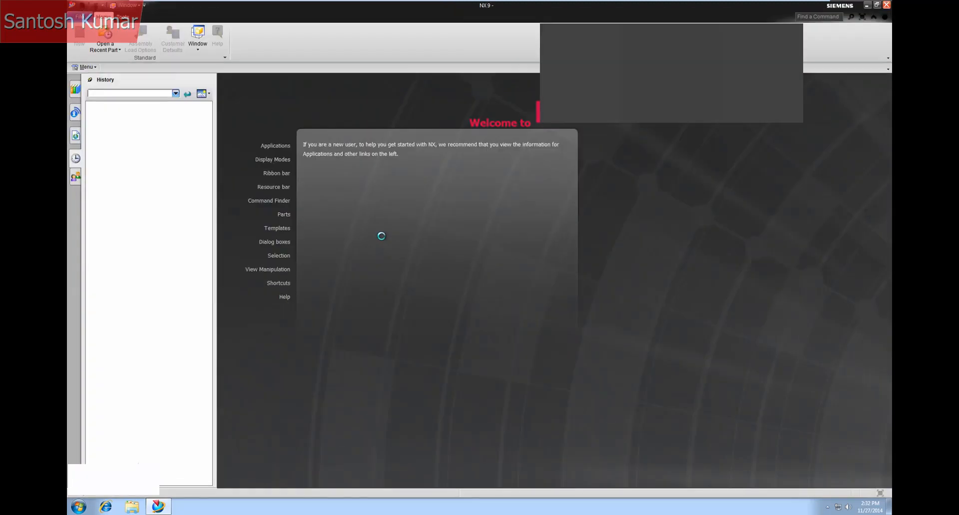
# Open the license bundle selection and add the NX10101 bundle to the selected bundles
pyautogui.click(83, 21)
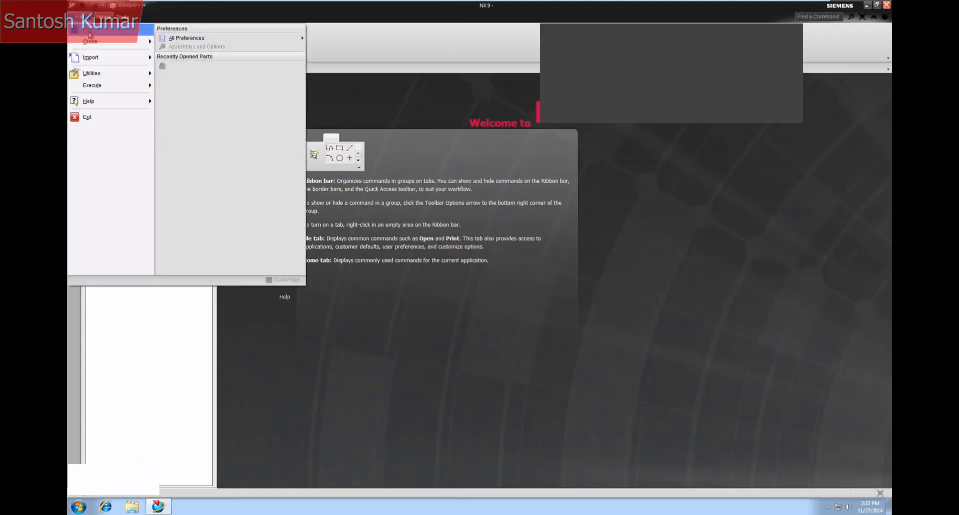
pyautogui.moveTo(108, 73)
pyautogui.click(185, 107)
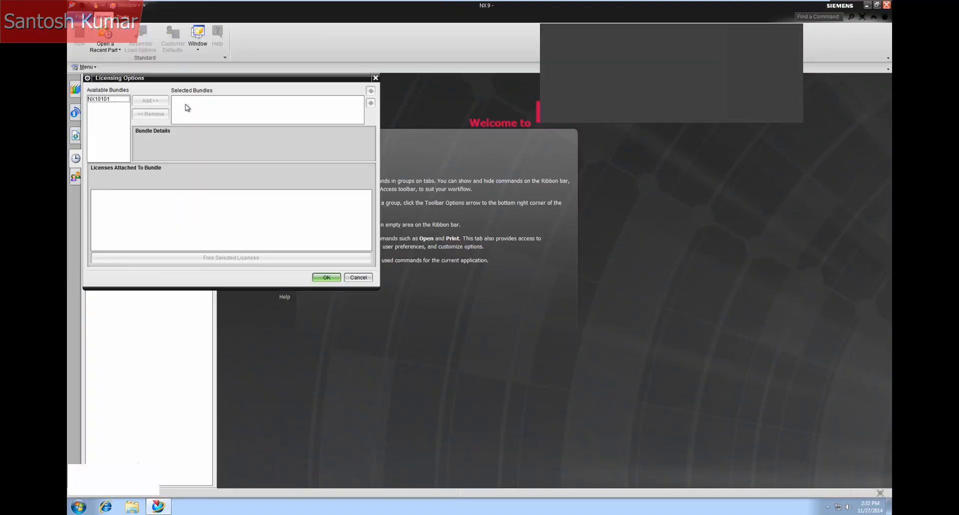
pyautogui.click(107, 99)
pyautogui.click(141, 102)
pyautogui.click(321, 278)
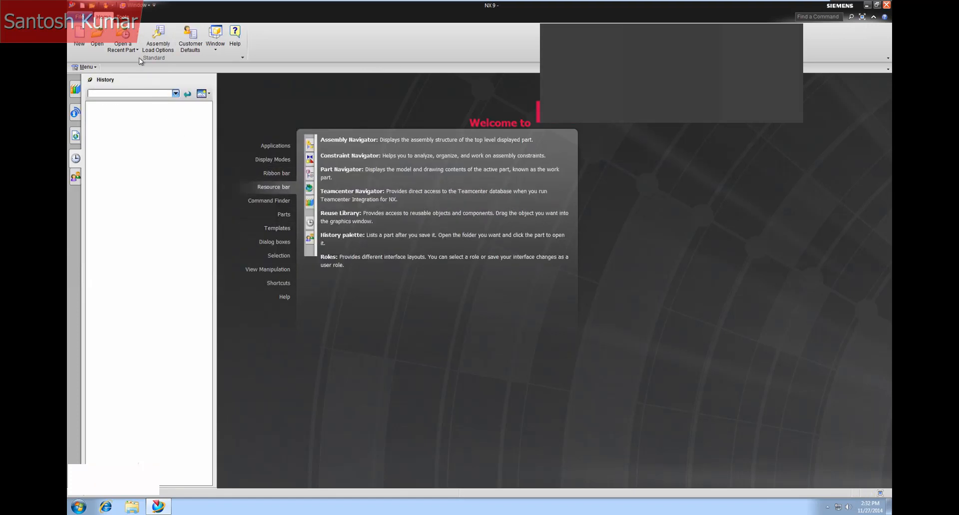
# Create a new part from the Model template in millimetres
pyautogui.click(81, 40)
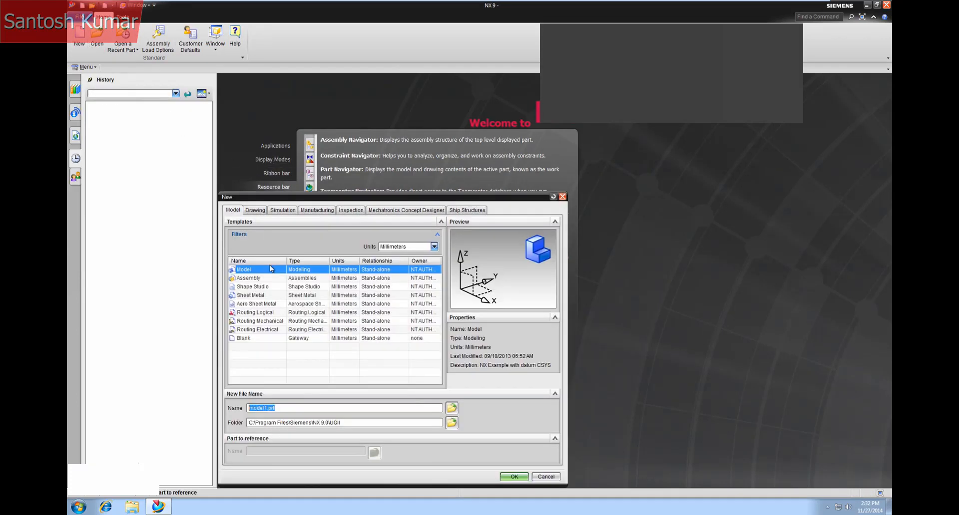
pyautogui.doubleClick(252, 272)
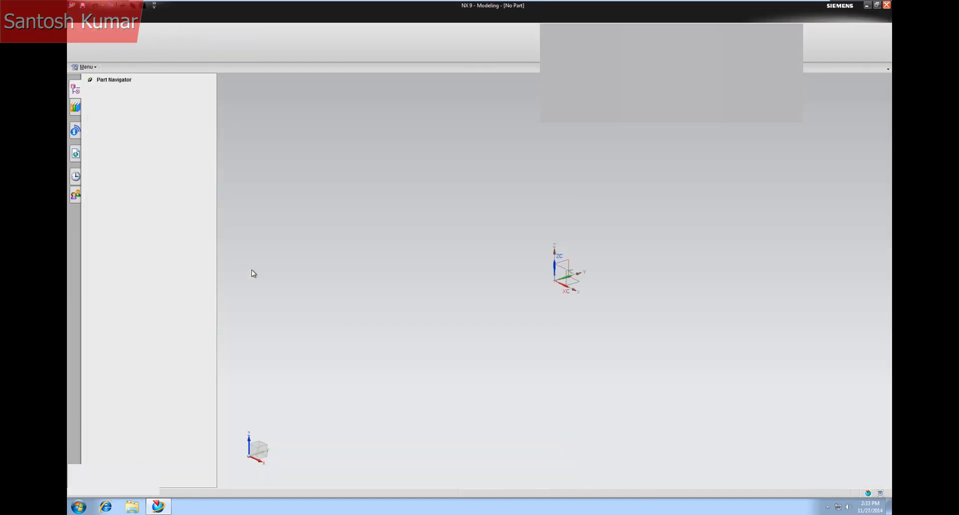
# Exit NX without saving the new part
pyautogui.click(79, 17)
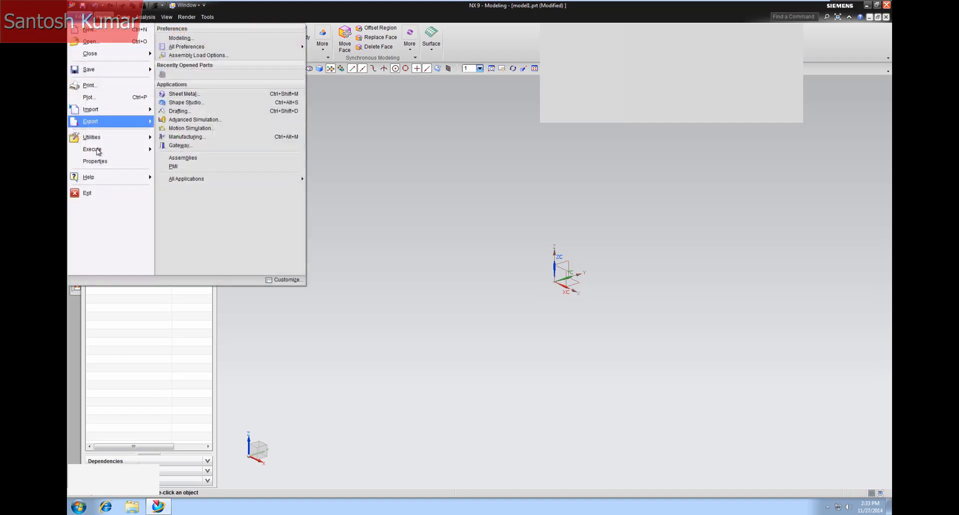
pyautogui.click(95, 199)
pyautogui.click(465, 272)
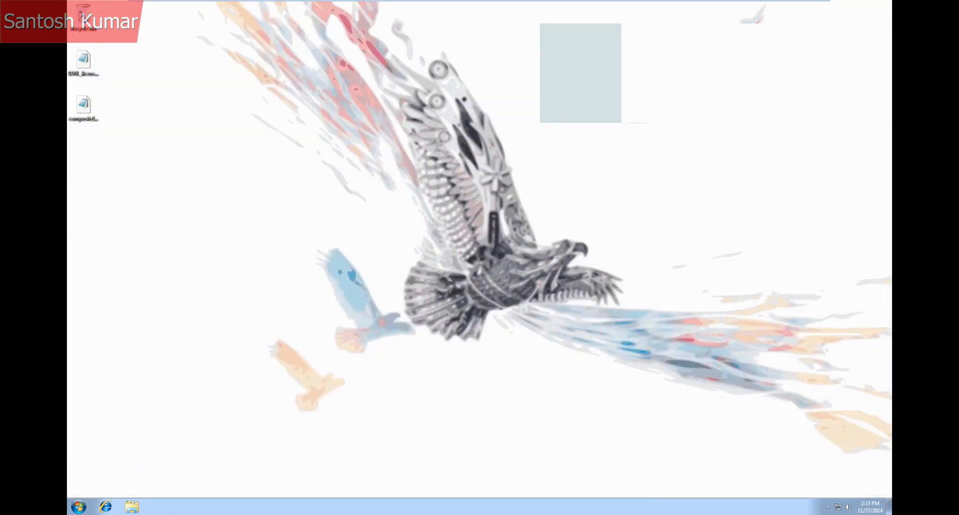
# Relaunch NX 9.0 from the start menu and dismiss the licensing error
pyautogui.click(78, 507)
pyautogui.click(93, 372)
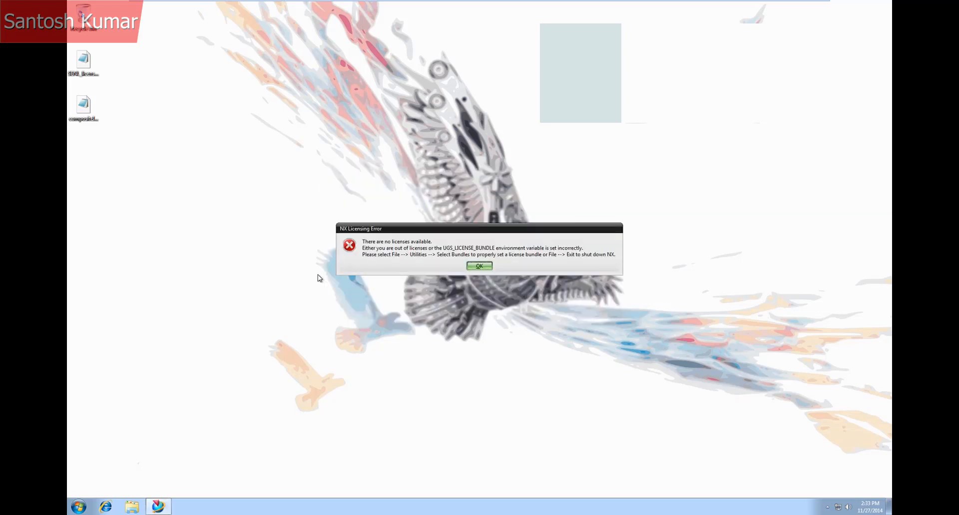
pyautogui.click(479, 266)
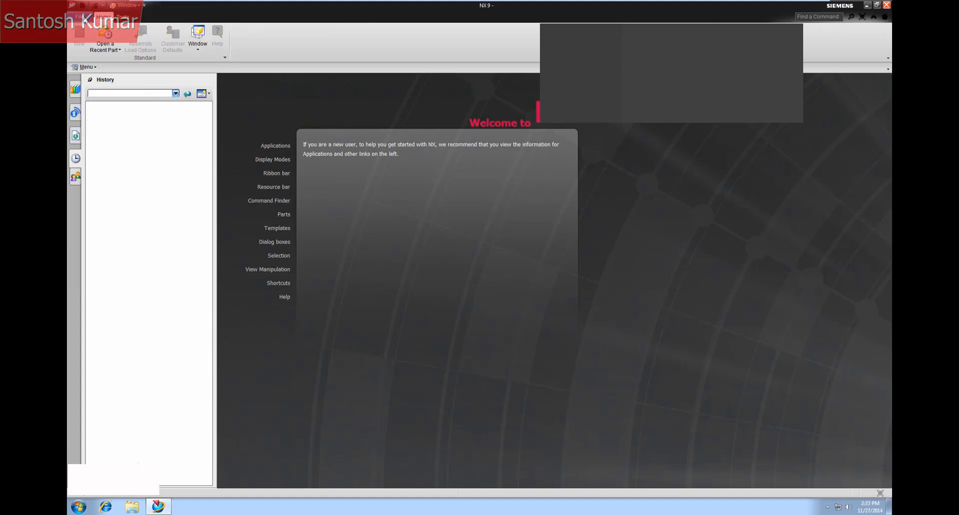
# Exit NX from the file menu
pyautogui.click(79, 17)
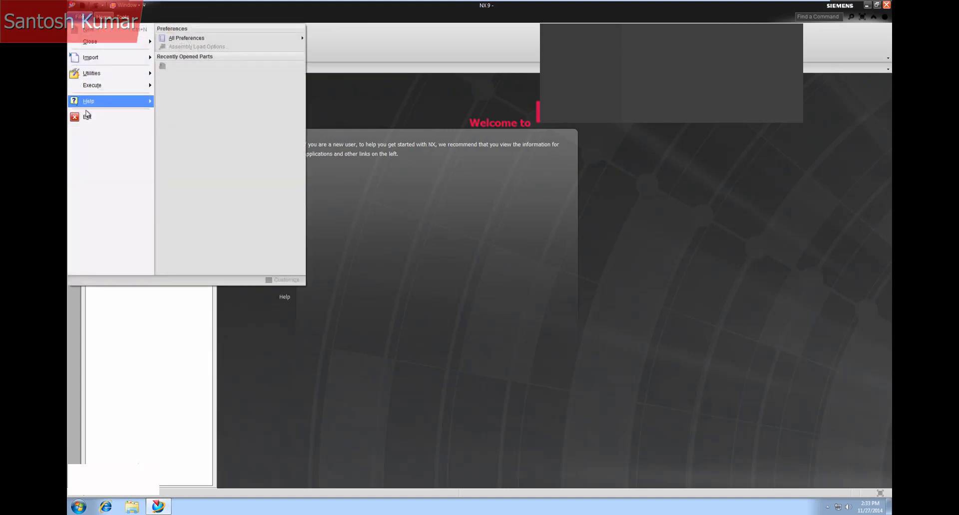
pyautogui.click(86, 117)
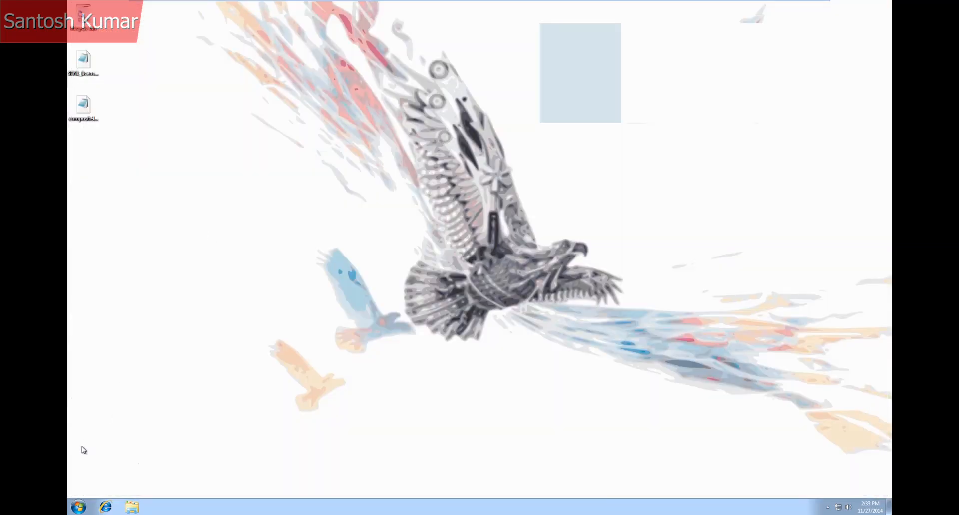
# Open the Siemens PLM Software Licensing Tool from NX Licensing Tools and go to its bundle settings
pyautogui.click(78, 507)
pyautogui.click(168, 469)
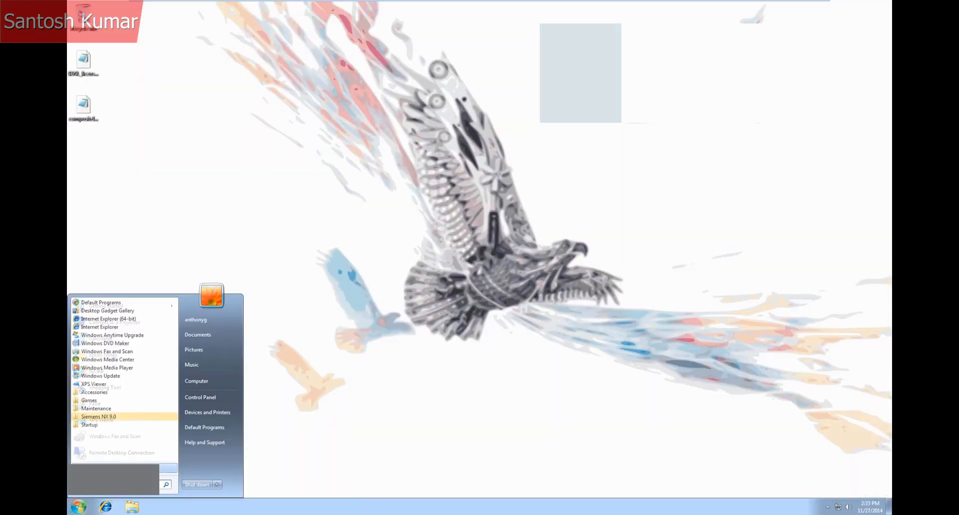
pyautogui.click(106, 417)
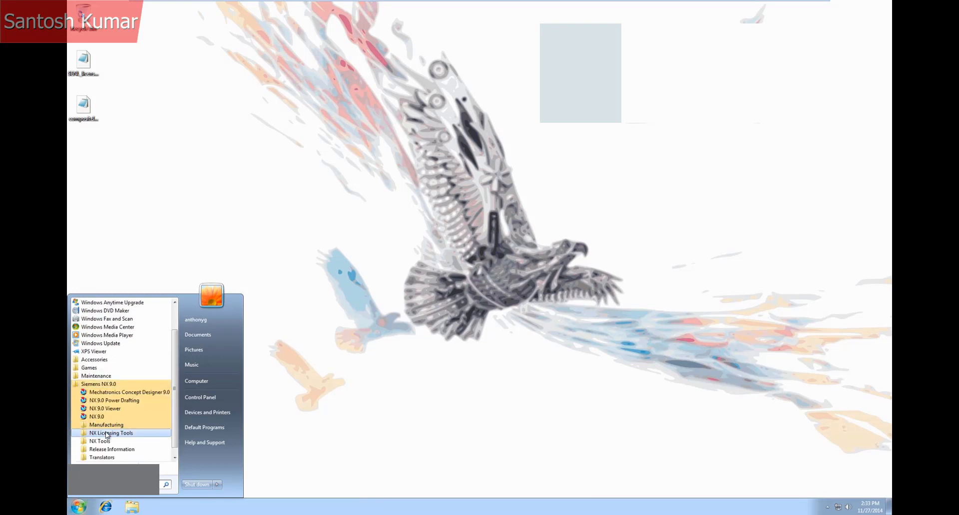
pyautogui.click(111, 433)
pyautogui.click(109, 443)
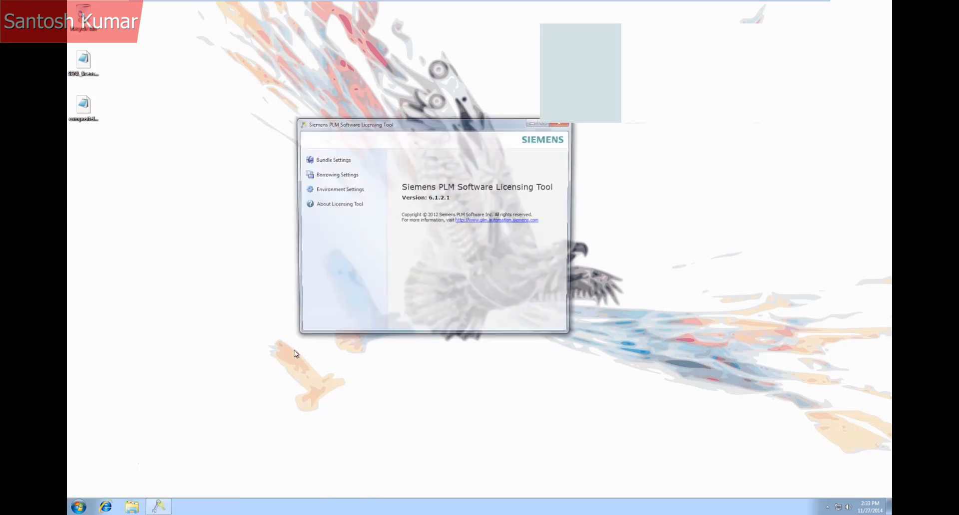
pyautogui.click(332, 159)
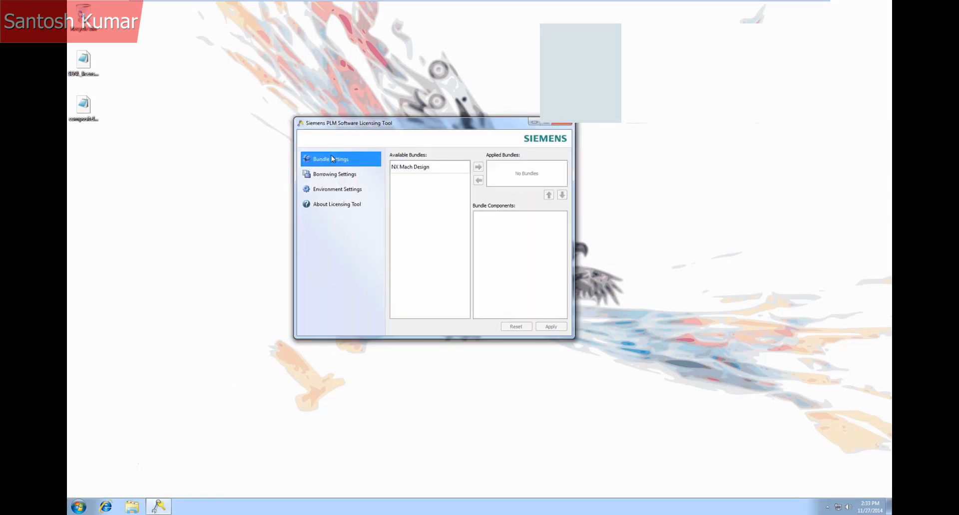
# Apply the NX Mach Design bundle in the licensing tool and close the tool
pyautogui.click(411, 169)
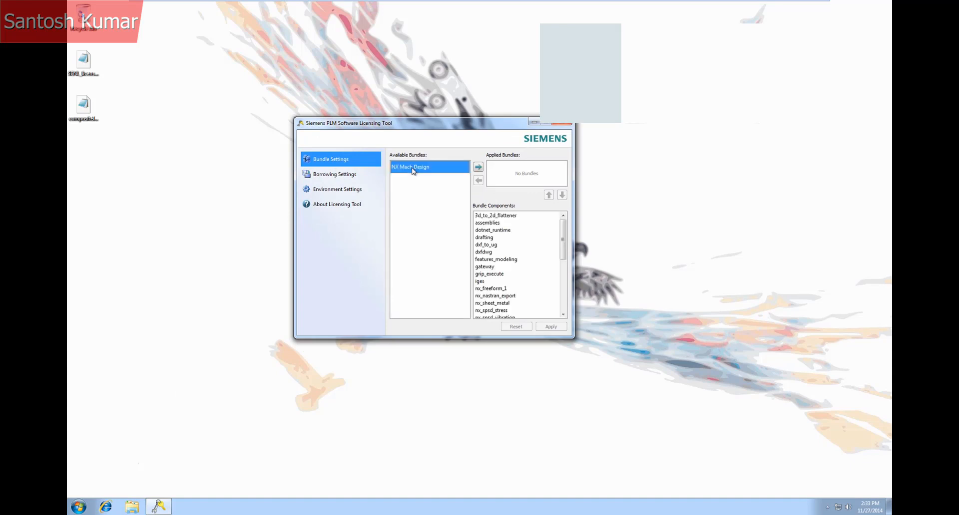
pyautogui.click(478, 167)
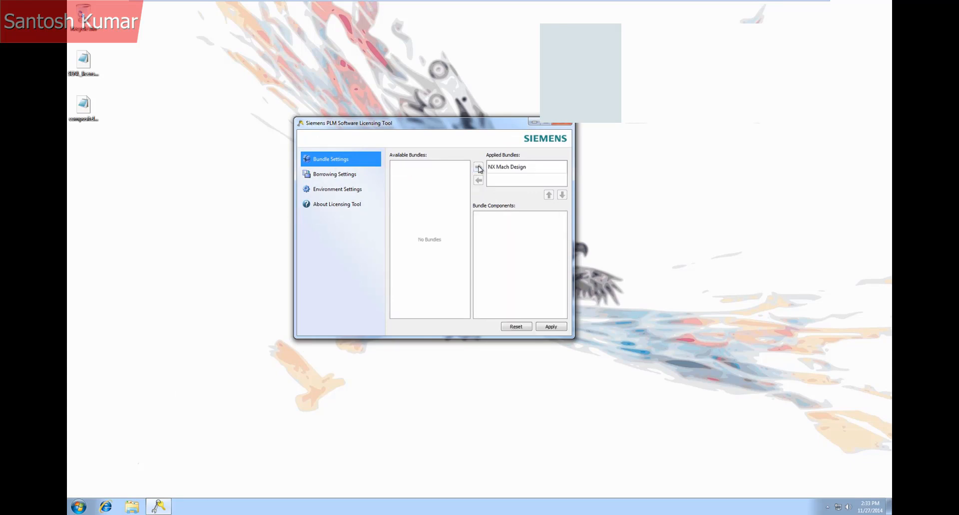
pyautogui.click(545, 328)
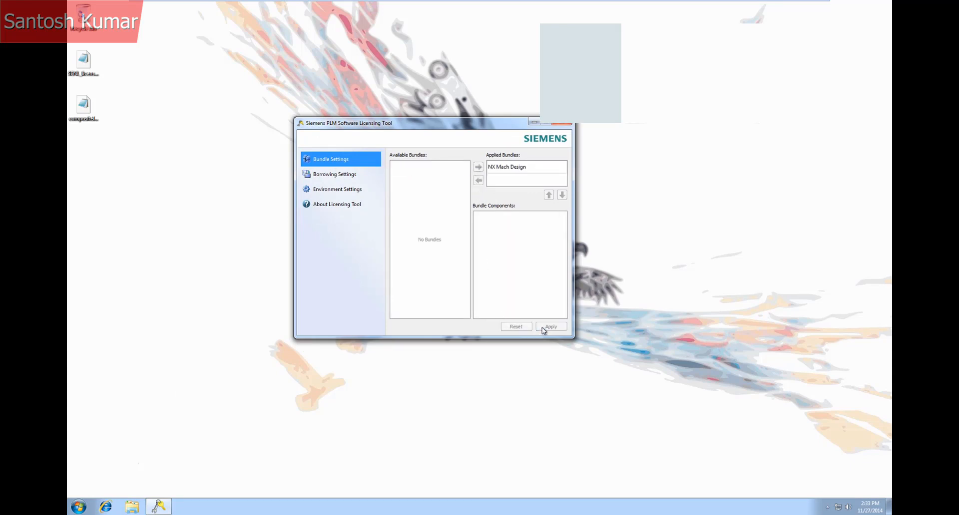
pyautogui.click(565, 123)
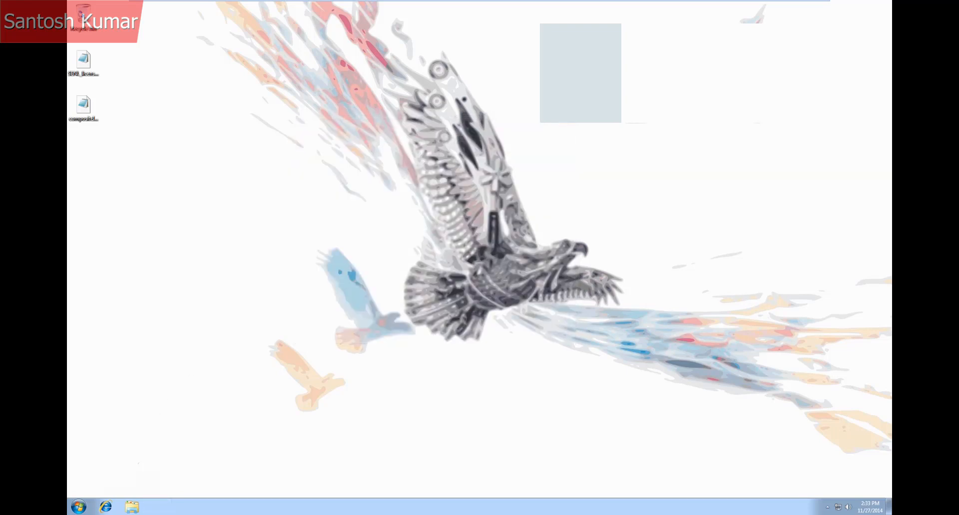
# Launch NX 9.0 again from the Siemens NX 9.0 program folder
pyautogui.click(78, 507)
pyautogui.click(100, 468)
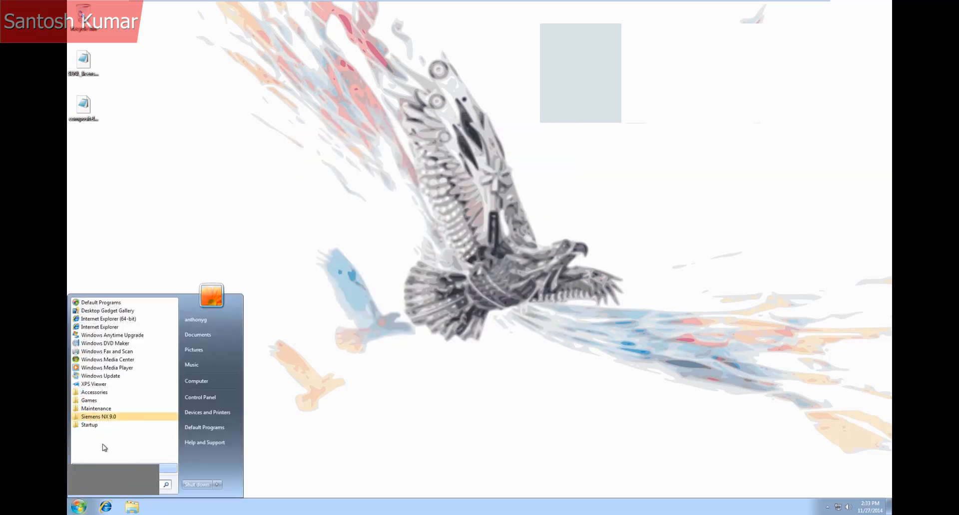
pyautogui.click(98, 417)
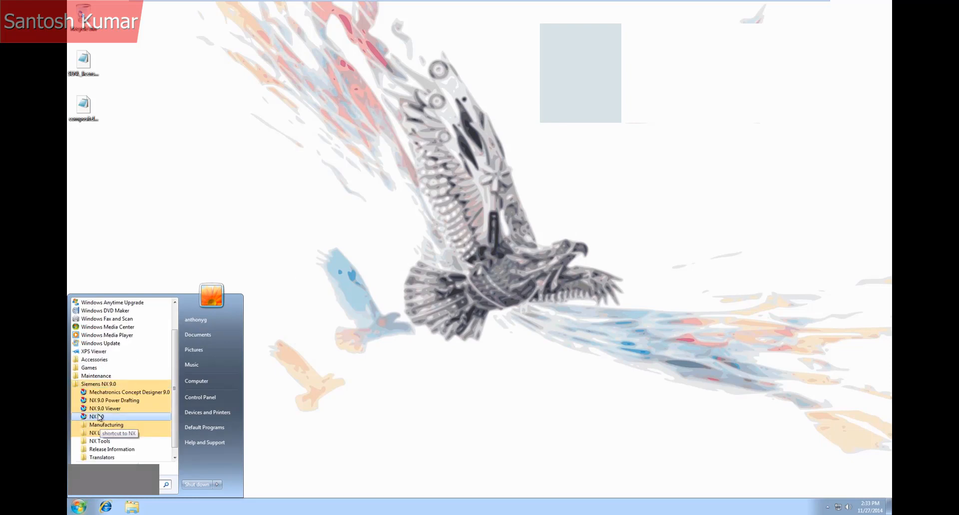
pyautogui.click(99, 417)
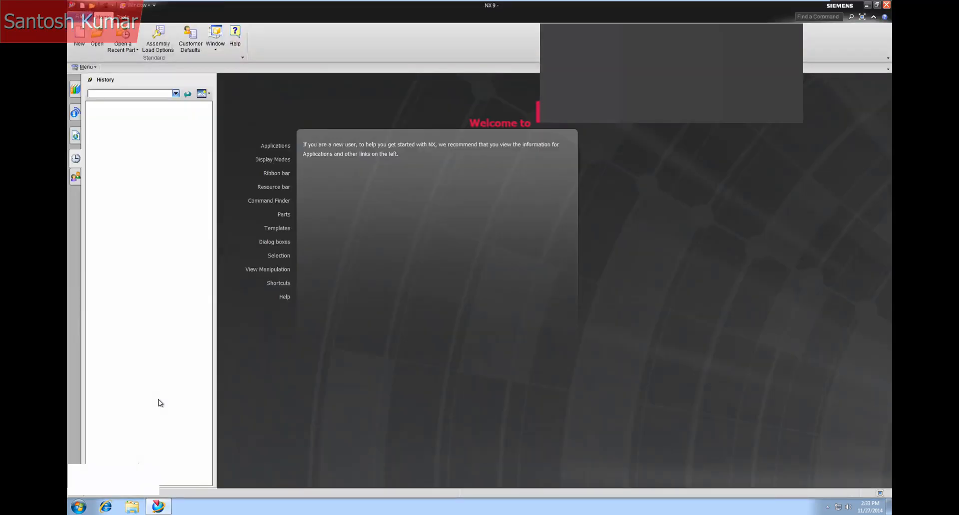
# Open the Select Bundles licensing options to review the selected bundles, then close the dialog
pyautogui.click(79, 16)
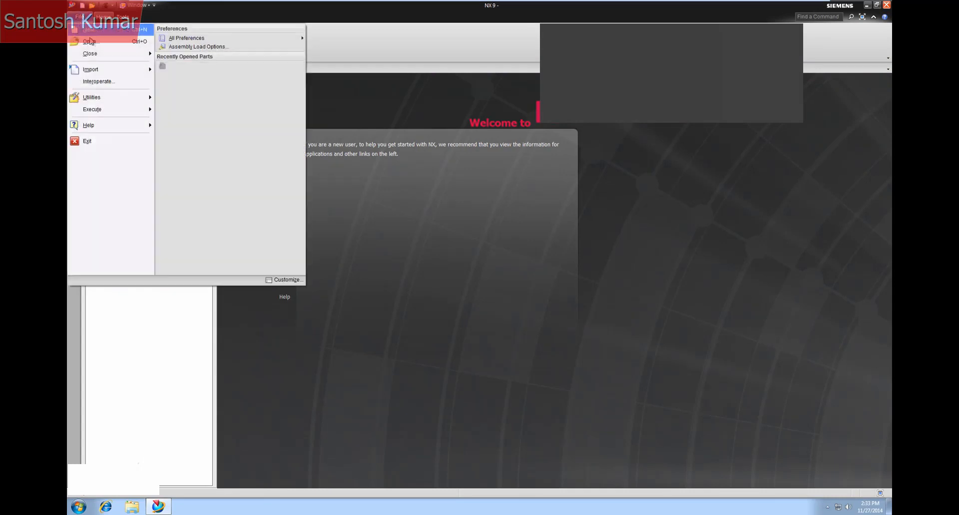
pyautogui.moveTo(103, 97)
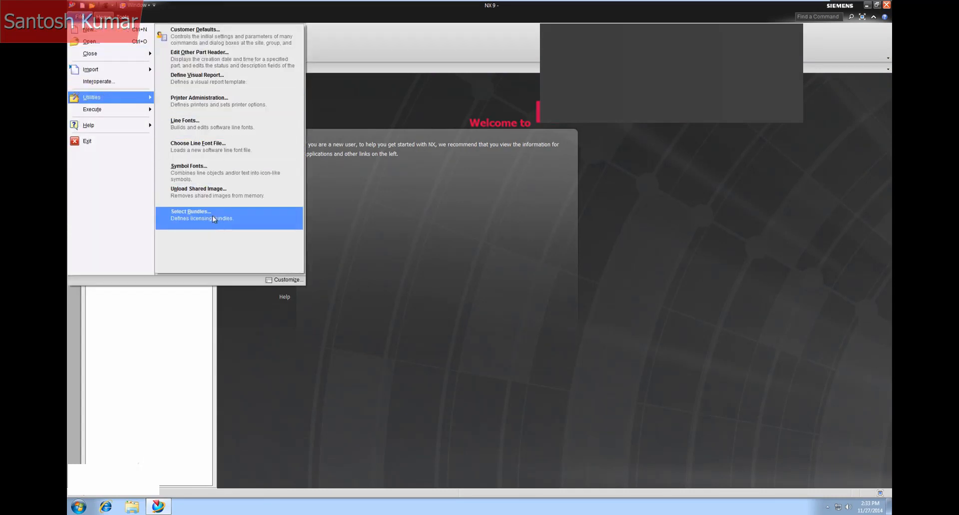
pyautogui.click(212, 216)
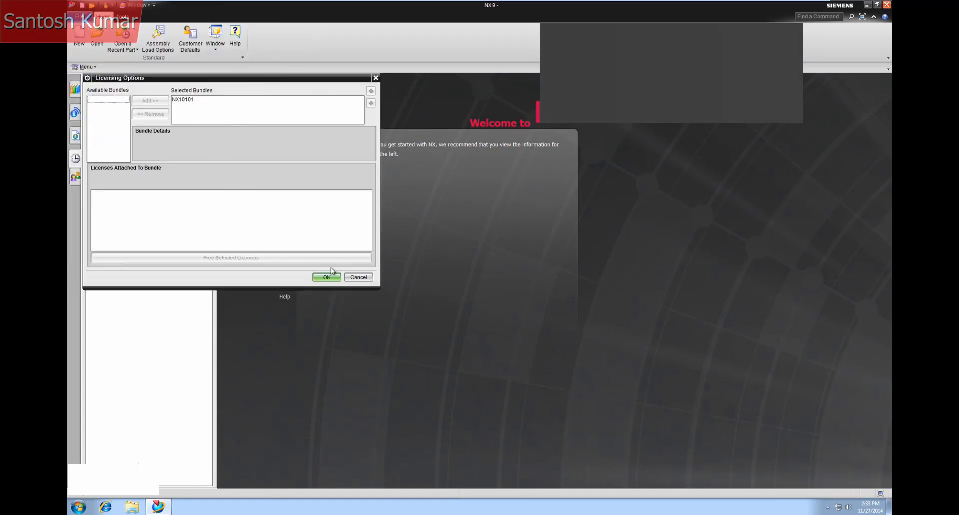
pyautogui.click(349, 279)
pyautogui.click(84, 20)
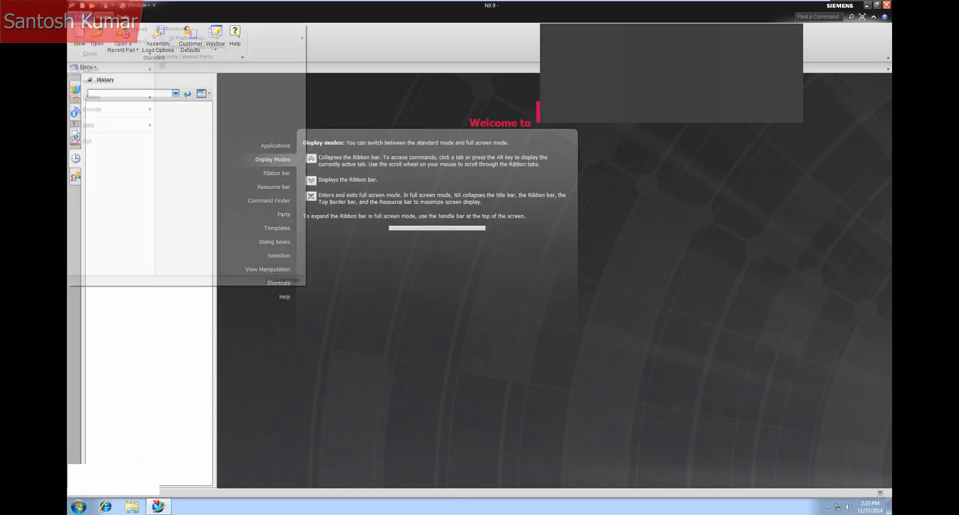